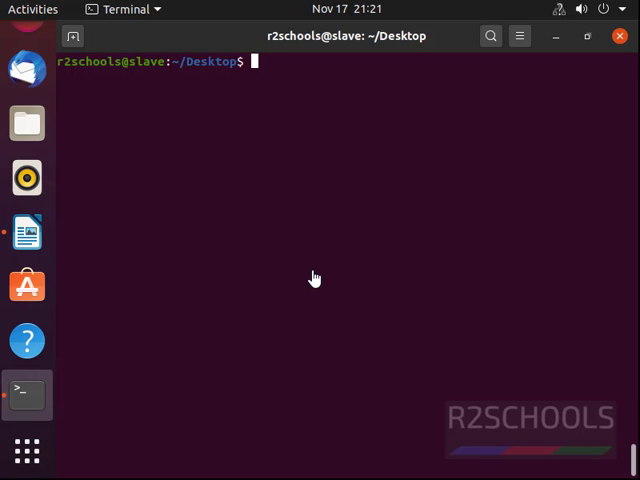
Step: Open Display Settings from the desktop context menu, showing the 800 × 600 resolution
{"action": "right_click", "coordinate": [270, 162]}
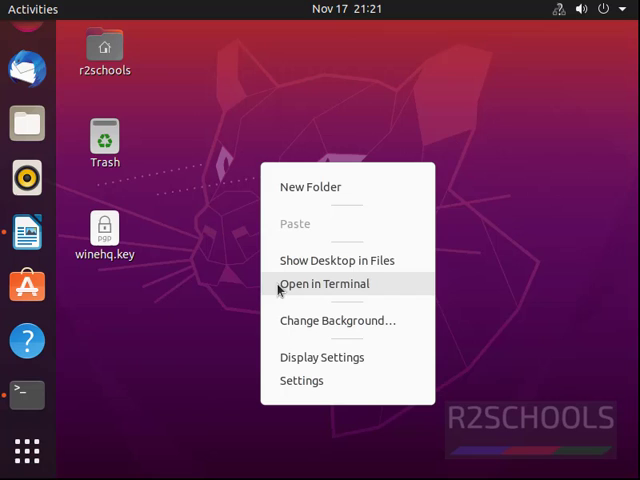
{"action": "left_click", "coordinate": [298, 360]}
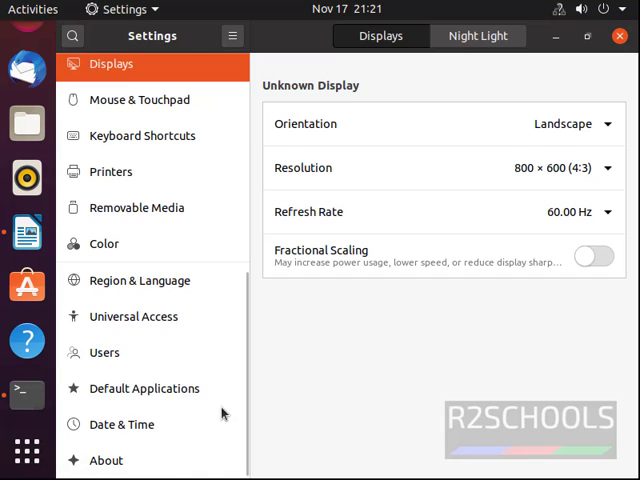
Step: Review the About page (Ubuntu 20.04.1 LTS, GNOME 3.36.3, VMware), then minimize Settings
{"action": "left_click", "coordinate": [106, 460]}
{"action": "scroll", "coordinate": [443, 383], "scroll_direction": "down", "scroll_amount": 2}
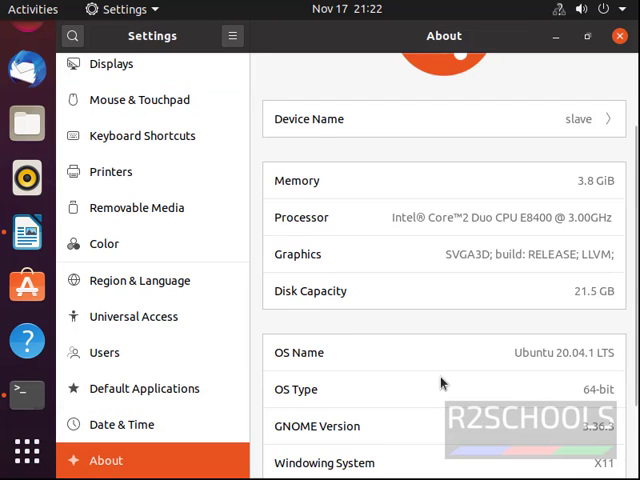
{"action": "scroll", "coordinate": [443, 383], "scroll_direction": "down", "scroll_amount": 2}
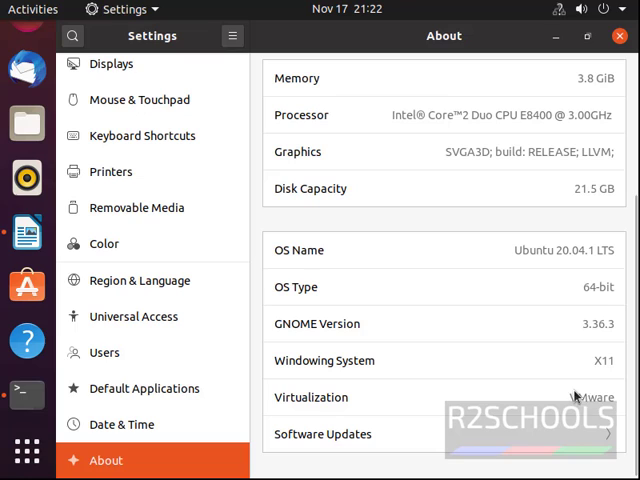
{"action": "left_click_drag", "start_coordinate": [566, 397], "coordinate": [617, 407]}
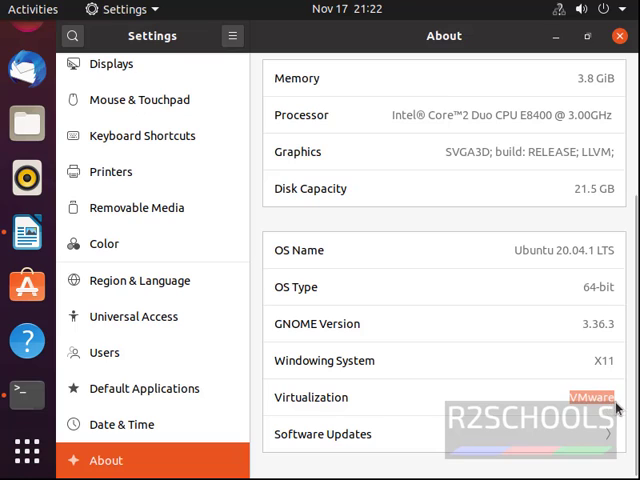
{"action": "left_click", "coordinate": [556, 36]}
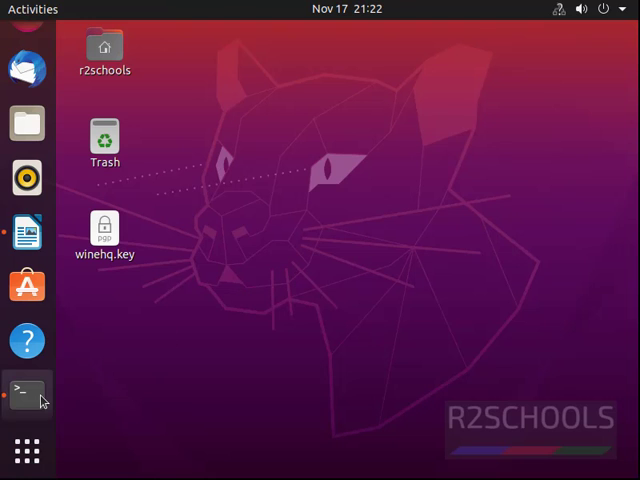
Step: In Terminal, print /etc/os-release and highlight VERSION 20.04.1 LTS and PRETTY_NAME
{"action": "left_click", "coordinate": [27, 393]}
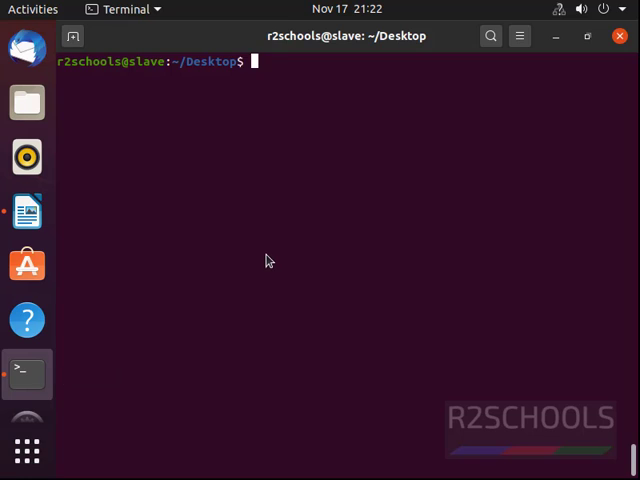
{"action": "type", "text": "more "}
{"action": "type", "text": "/etc/"}
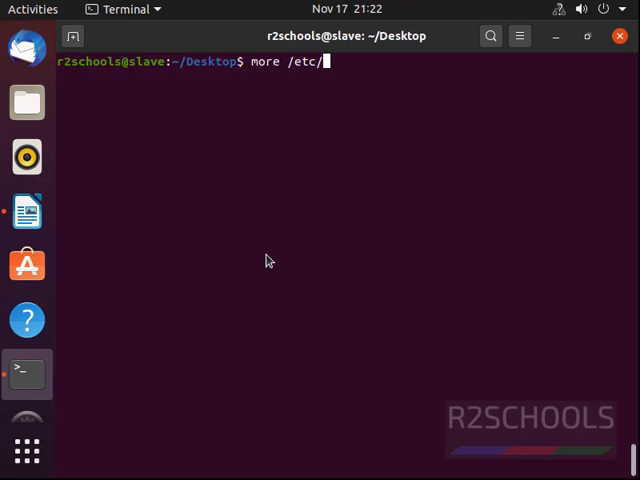
{"action": "type", "text": "os"}
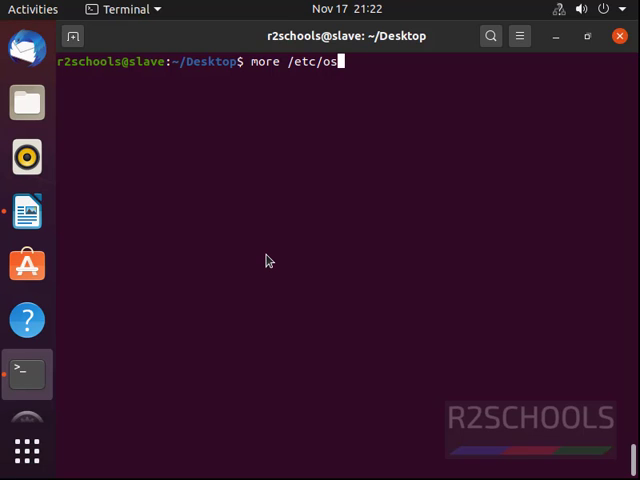
{"action": "type", "text": "-release"}
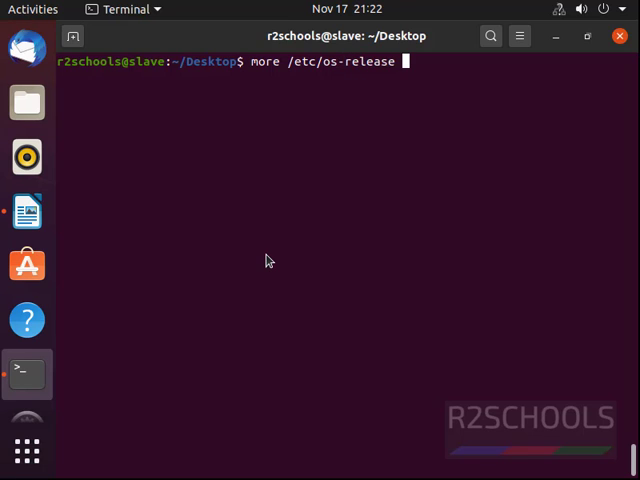
{"action": "key", "text": "Return"}
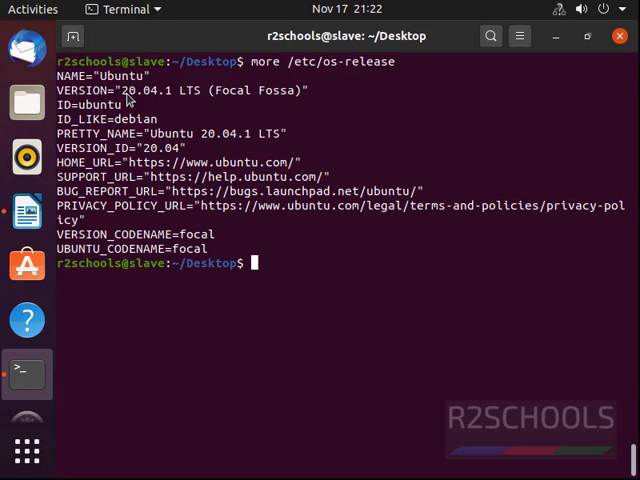
{"action": "mouse_move", "coordinate": [122, 92]}
{"action": "left_mouse_down"}
{"action": "mouse_move", "coordinate": [175, 92]}
{"action": "mouse_move", "coordinate": [204, 104]}
{"action": "left_mouse_up"}
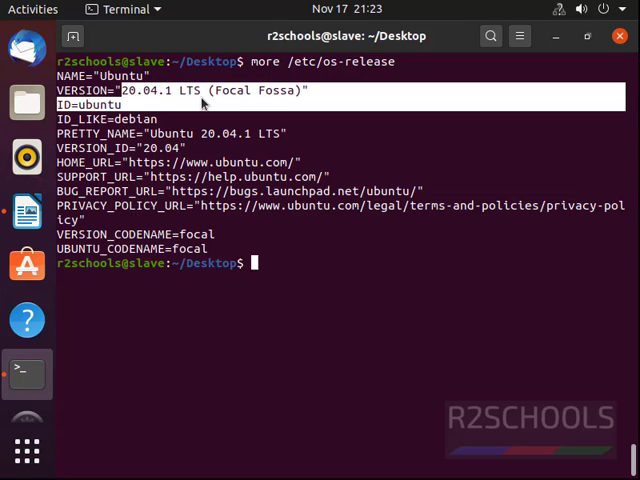
{"action": "left_click", "coordinate": [206, 121]}
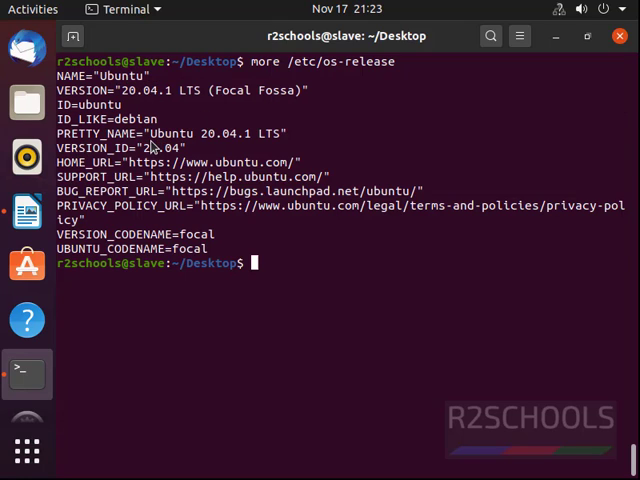
{"action": "left_click_drag", "start_coordinate": [150, 134], "coordinate": [268, 134]}
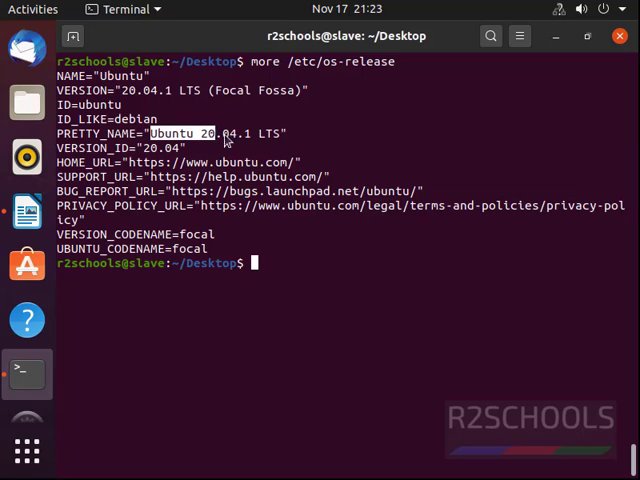
{"action": "left_click", "coordinate": [326, 247]}
{"action": "type", "text": "l"}
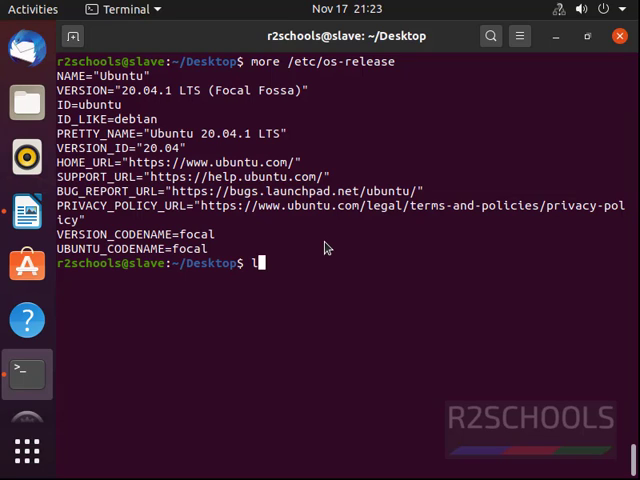
{"action": "type", "text": "sb_"}
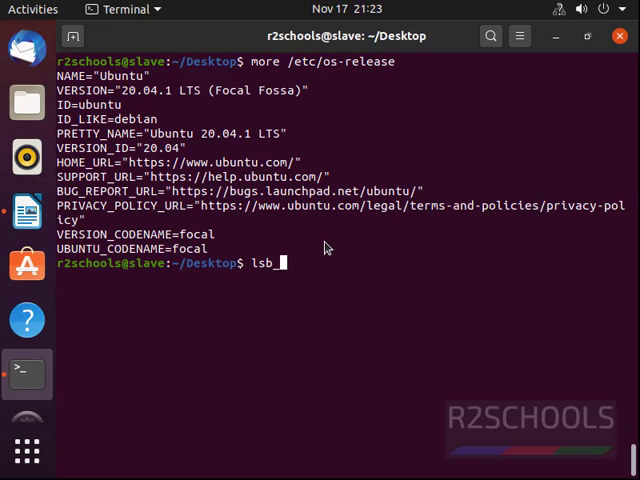
{"action": "type", "text": "rel"}
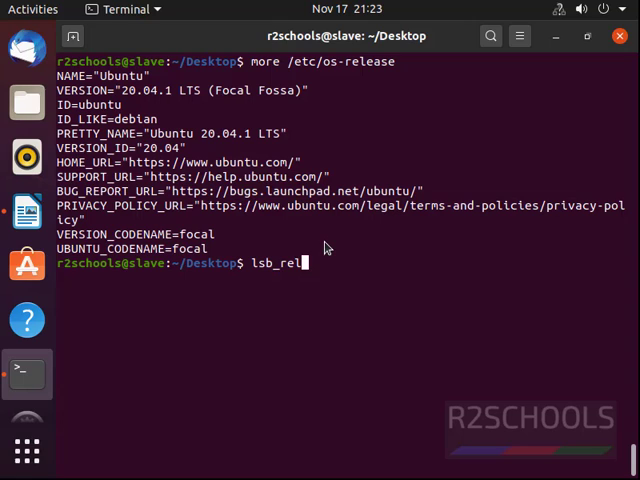
{"action": "type", "text": "ease -a"}
Step: Run lsb_release -a and highlight Description Ubuntu 20.04.1 LTS, Codename focal and Release 20.04
{"action": "key", "text": "Return"}
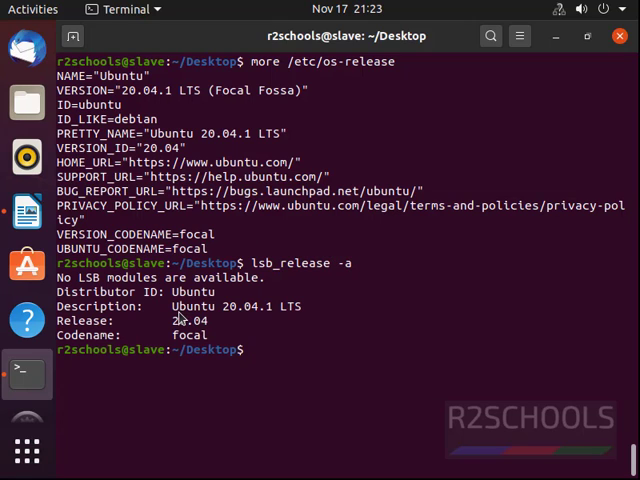
{"action": "mouse_move", "coordinate": [173, 307]}
{"action": "left_mouse_down"}
{"action": "mouse_move", "coordinate": [283, 313]}
{"action": "mouse_move", "coordinate": [300, 307]}
{"action": "left_mouse_up"}
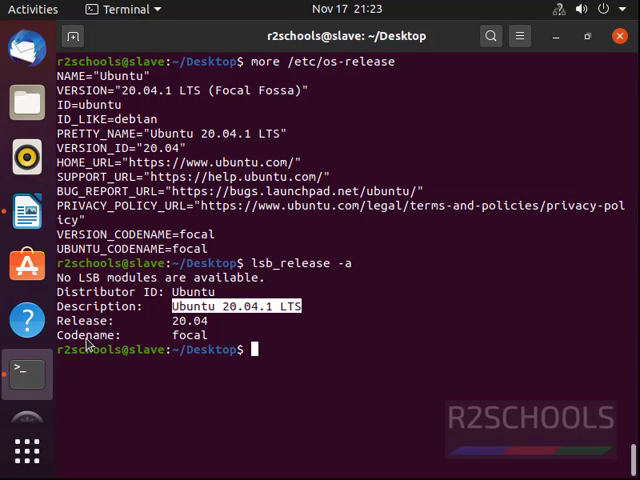
{"action": "left_click_drag", "start_coordinate": [58, 336], "coordinate": [205, 336]}
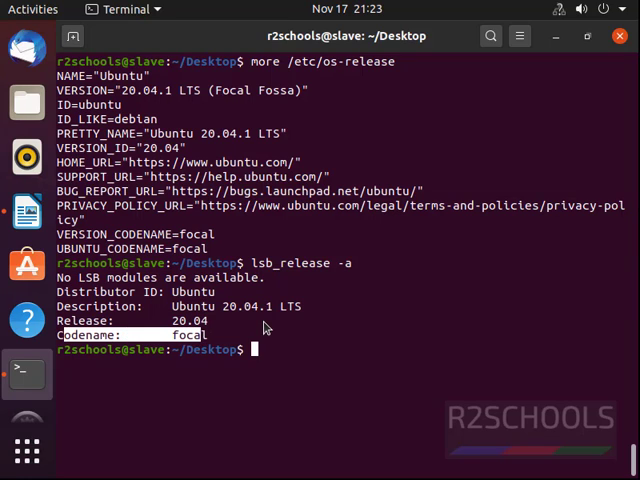
{"action": "left_click_drag", "start_coordinate": [80, 321], "coordinate": [213, 322]}
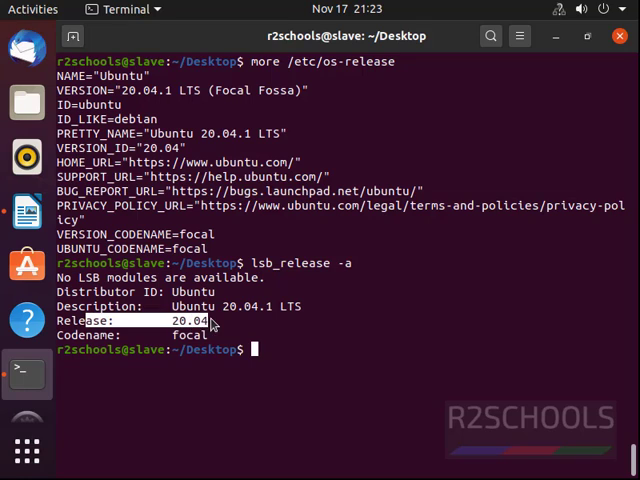
{"action": "left_click", "coordinate": [230, 330]}
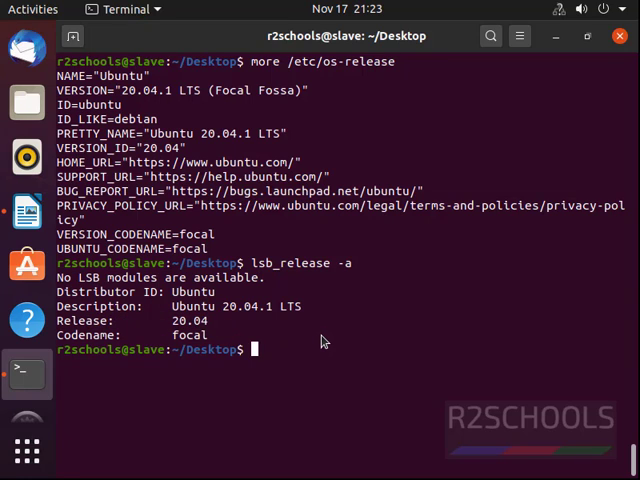